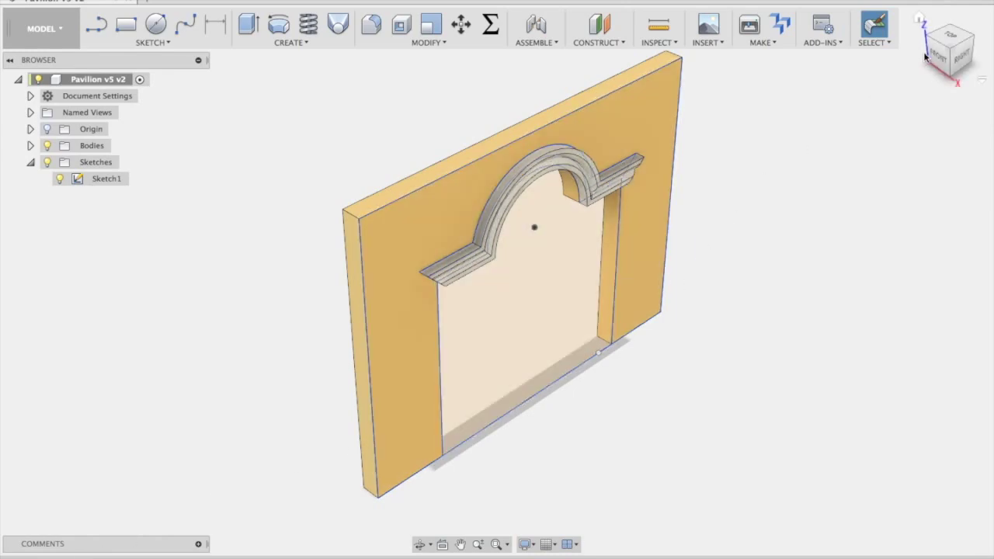
Orbit the arched wall to a more frontal viewing angle.
drag(950, 49, 926, 25)
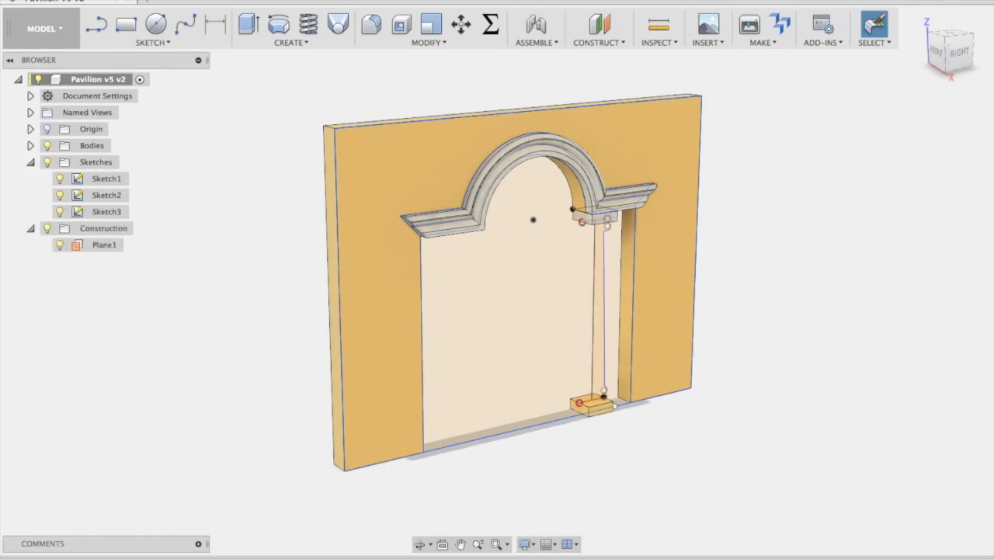
Nudge the view, then look straight at the wall from the RIGHT view.
drag(960, 61, 963, 62)
click(962, 60)
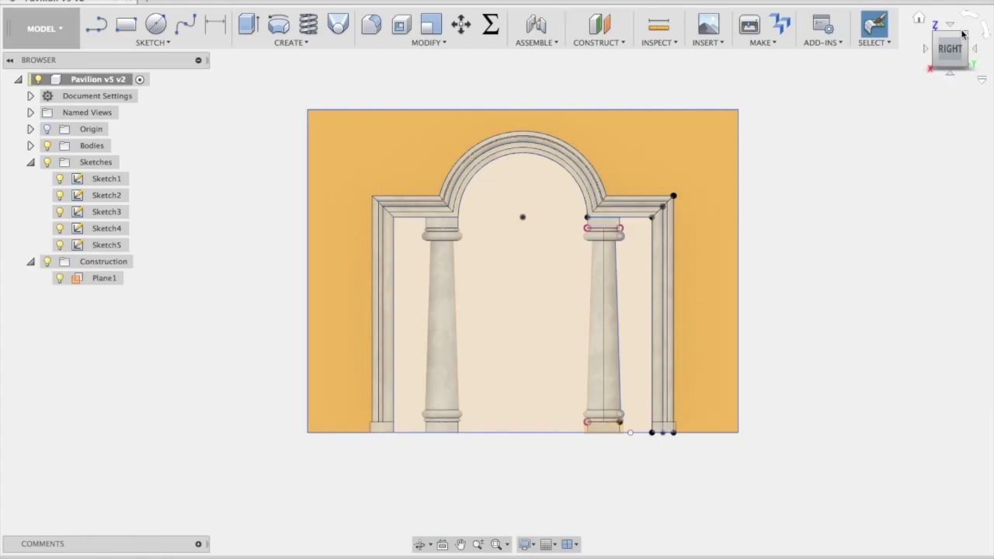
Return the model to the angled Home view.
click(922, 19)
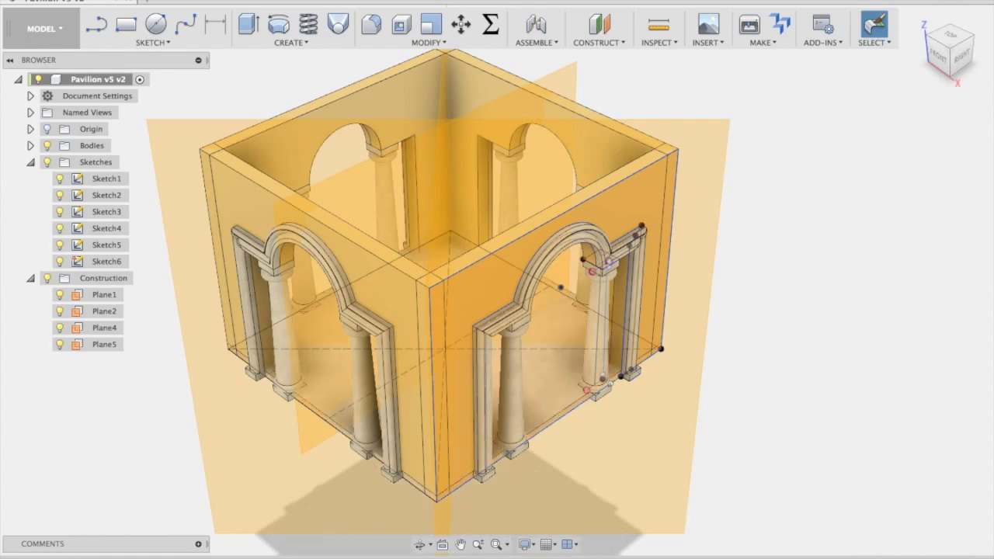
Hide the Construction planes folder and look down on the pavilion from the TOP view.
click(49, 280)
click(48, 281)
click(953, 38)
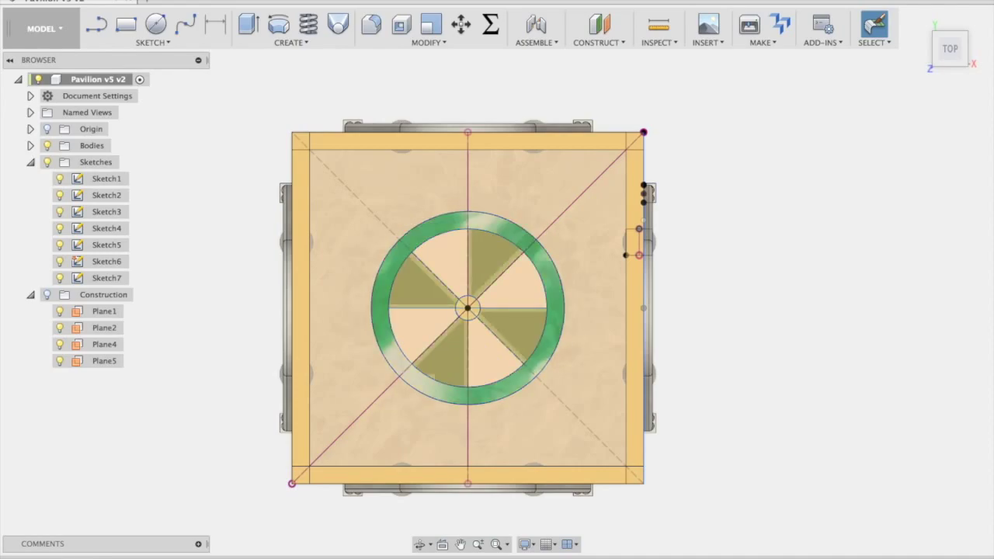
Zoom in on the fountain from an oblique front view, toggling Sketches visibility off and on.
mouse_move(919, 16)
shift+middle_down()
mouse_move(971, 0)
mouse_move(919, 16)
shift+middle_up()
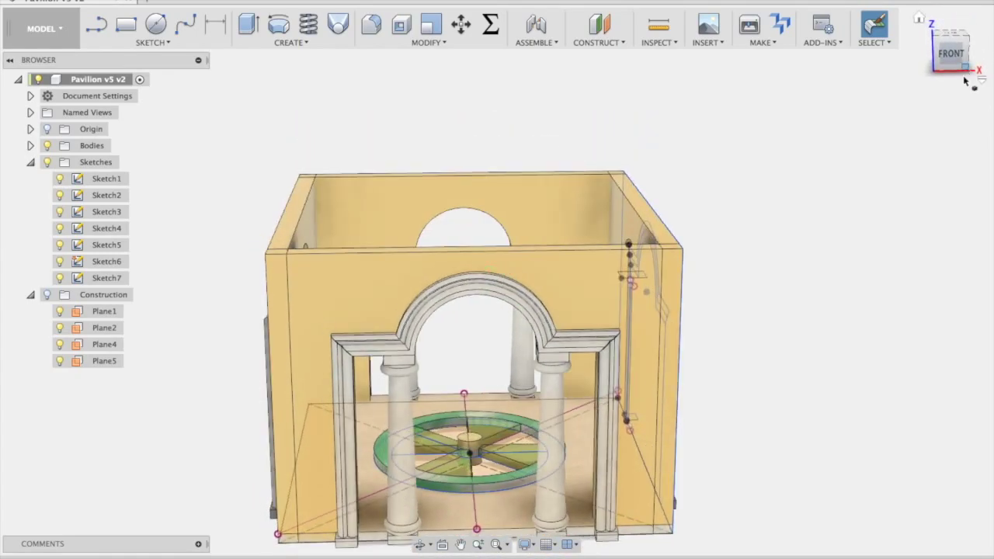
scroll(852, 318, up, 2)
scroll(851, 319, up, 2)
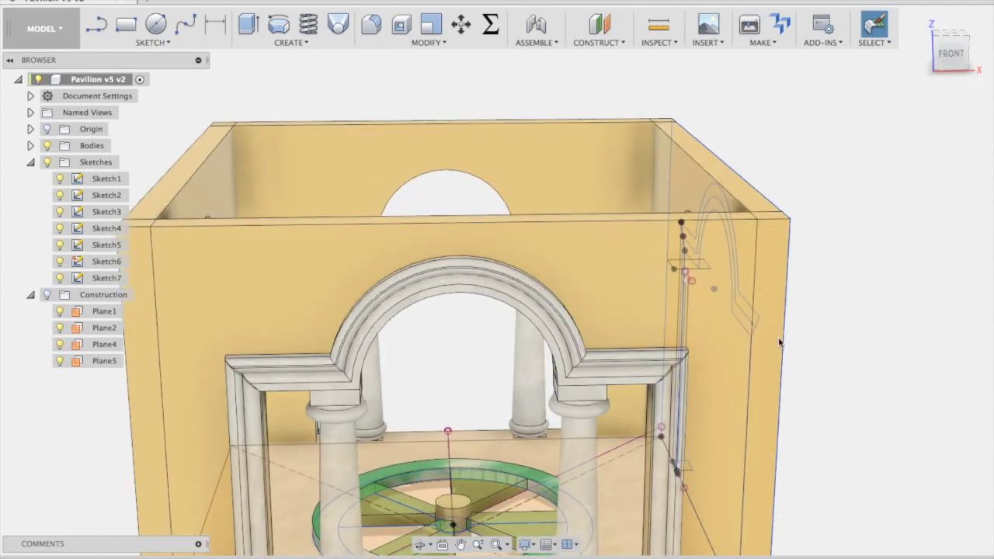
scroll(590, 480, up, 1)
scroll(590, 480, up, 2)
scroll(594, 471, up, 1)
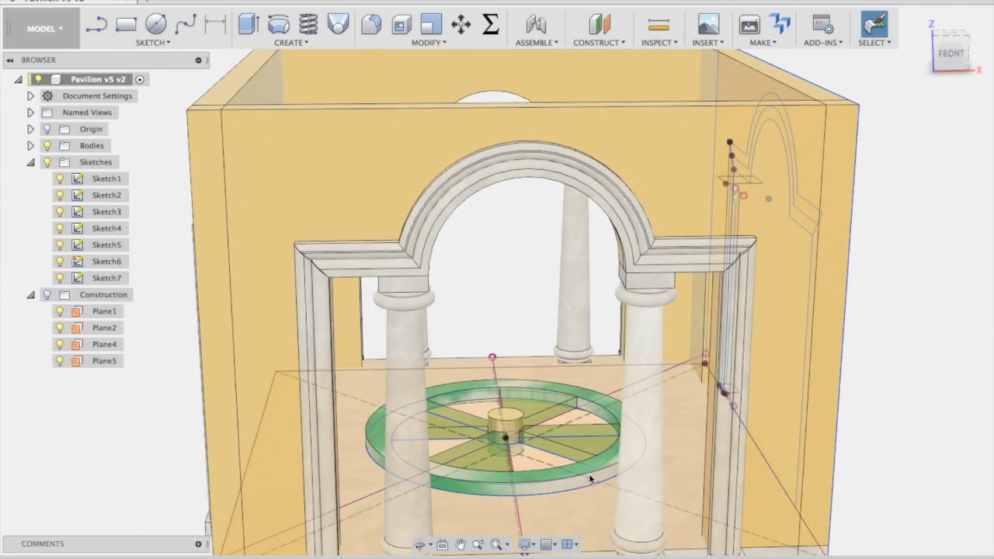
scroll(603, 477, up, 1)
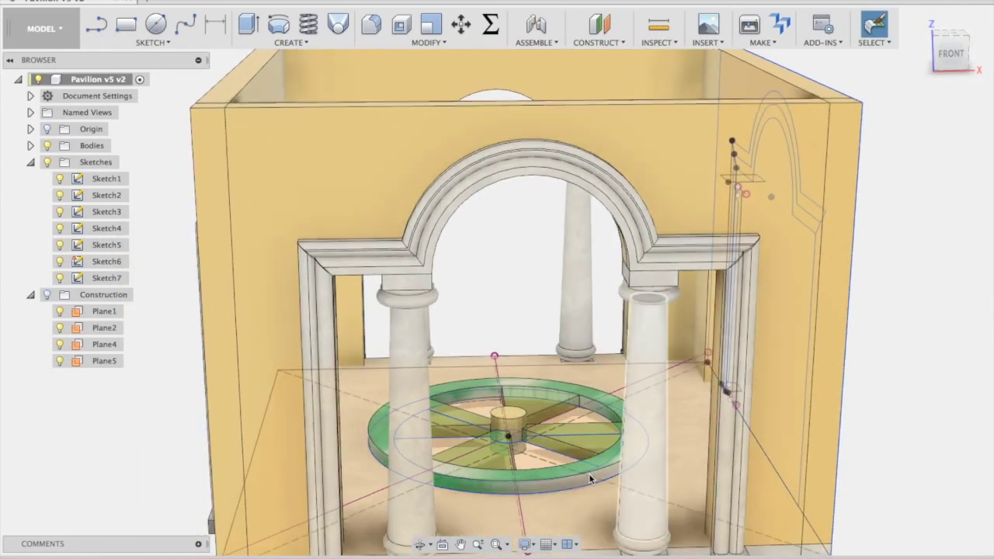
click(48, 163)
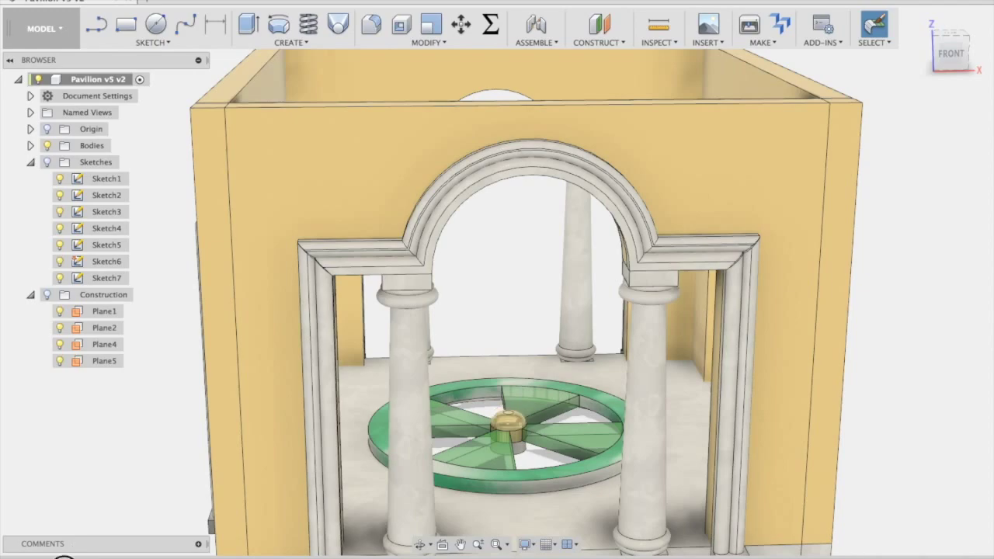
click(47, 163)
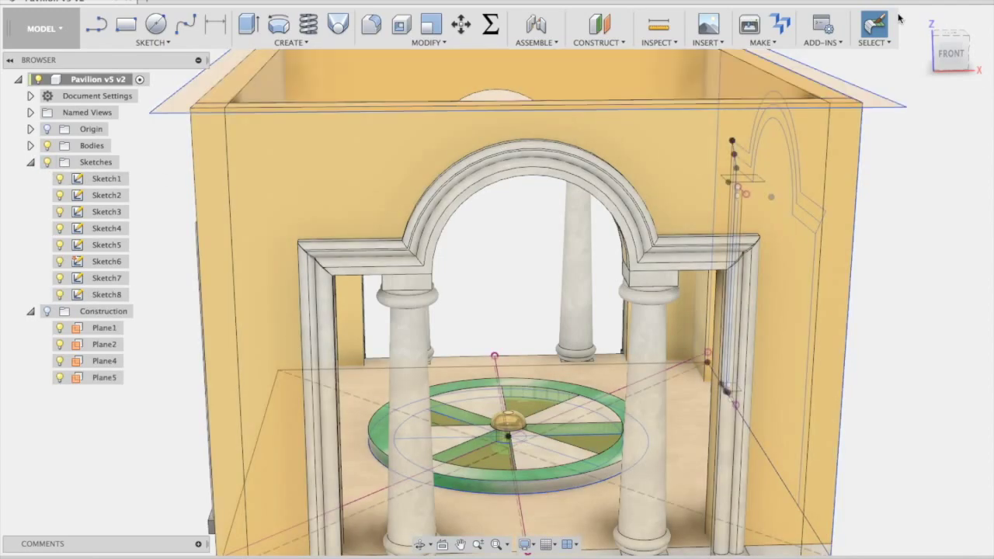
click(949, 32)
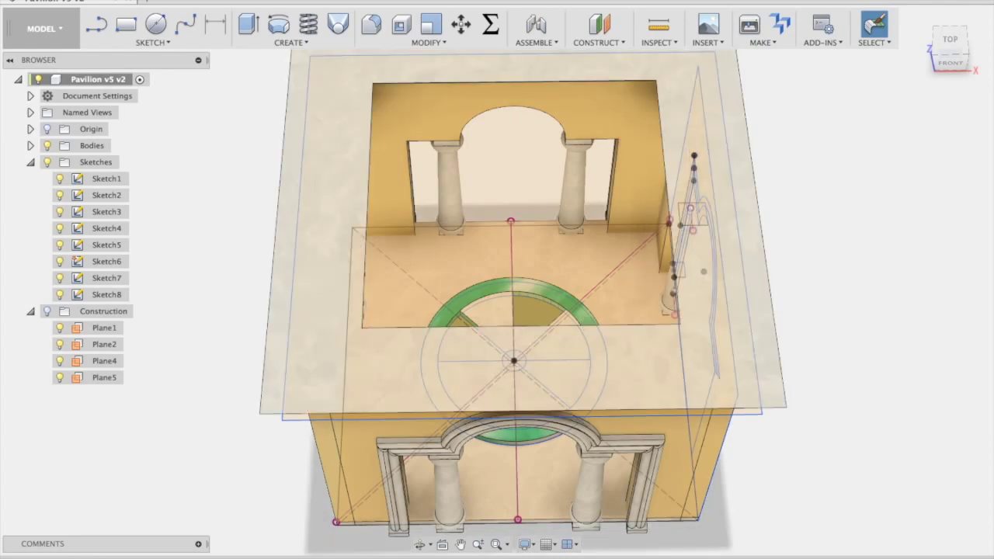
Switch to a straight FRONT view, then orbit back into a 3D view.
click(950, 63)
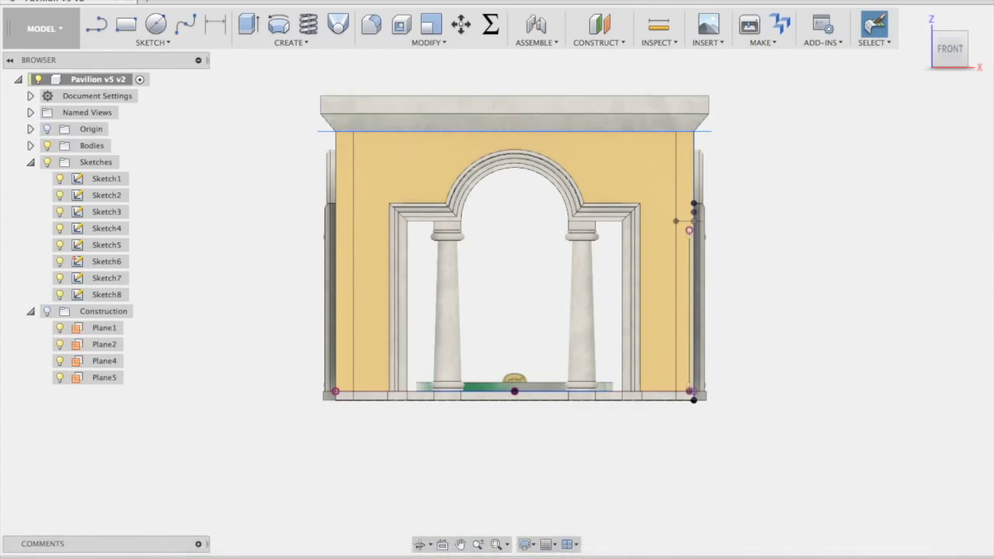
mouse_move(951, 48)
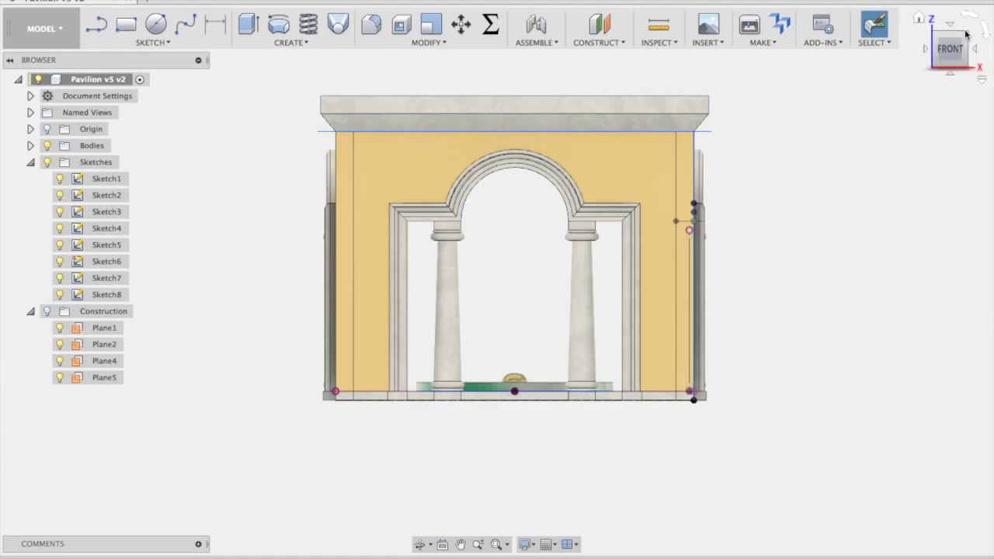
click(967, 37)
drag(967, 36, 924, 65)
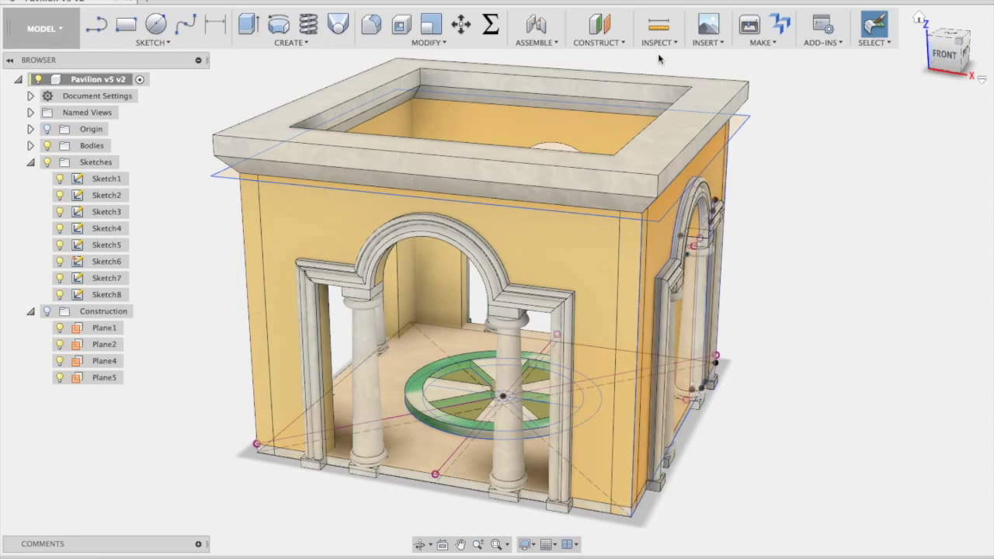
Hide the sketch lines, turn the pavilion to its right side and enter the Render workspace.
click(48, 162)
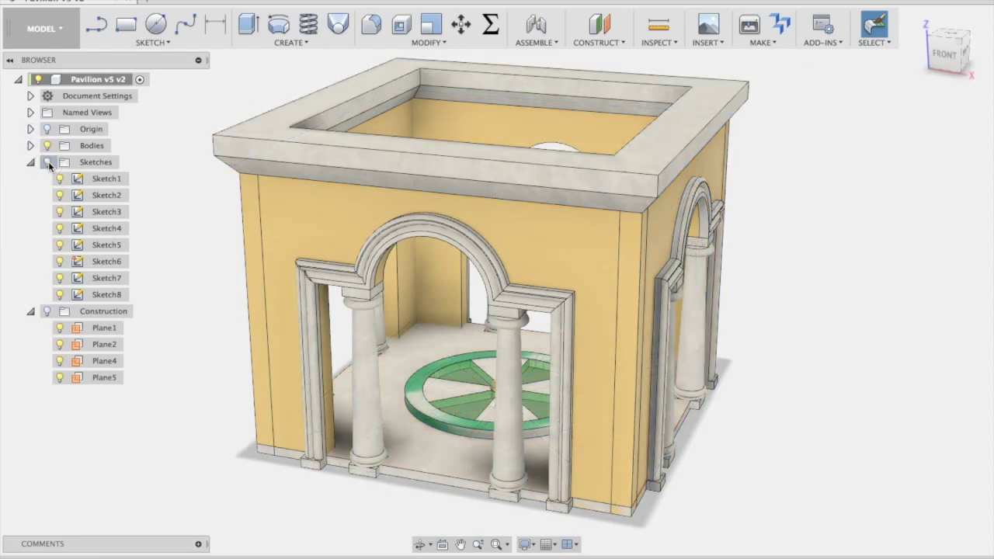
click(938, 48)
drag(939, 48, 823, 41)
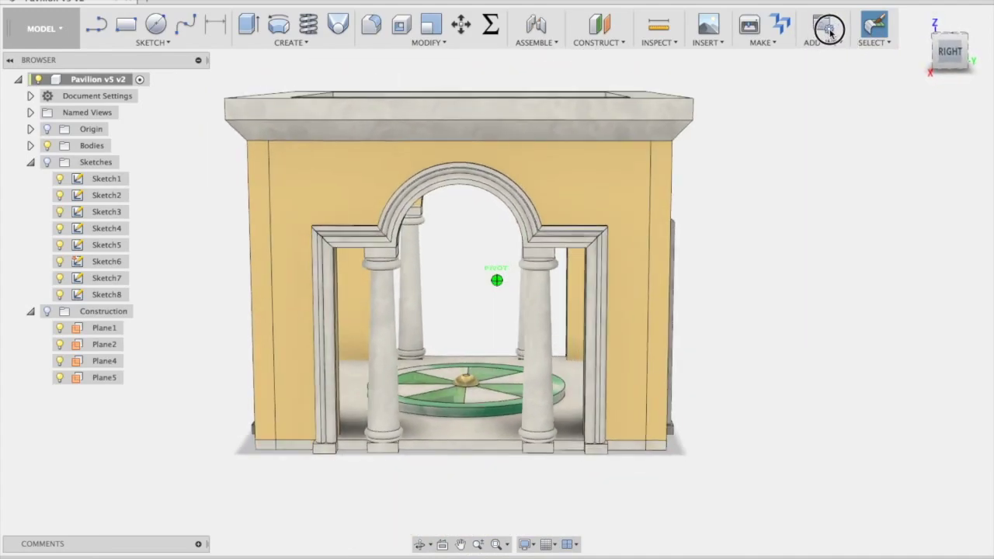
click(833, 26)
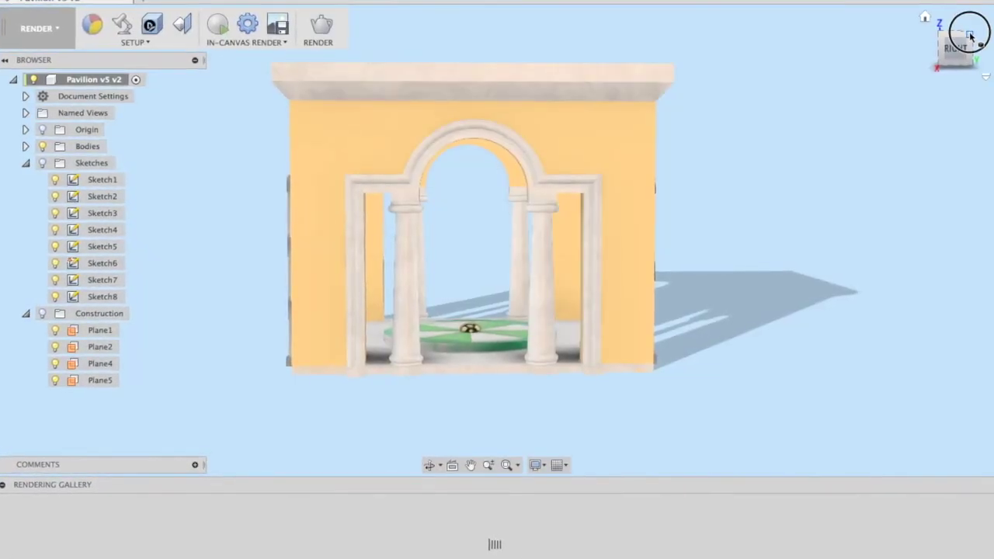
Tilt the rendered view to see the shadowed pavilion from above.
mouse_move(967, 38)
mouse_down()
mouse_move(949, 60)
mouse_move(830, 52)
mouse_move(783, 62)
mouse_move(761, 45)
mouse_move(666, 61)
mouse_move(672, 26)
mouse_up()
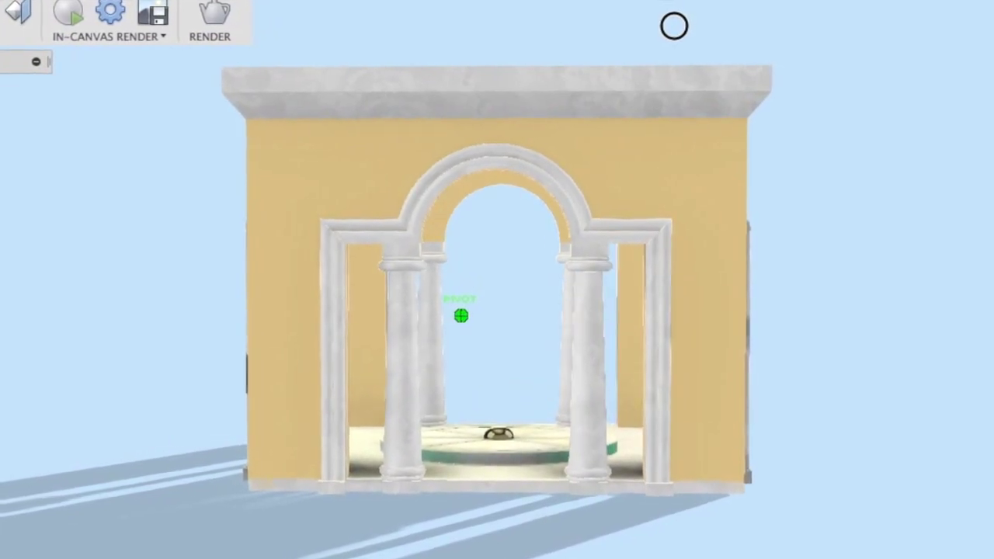